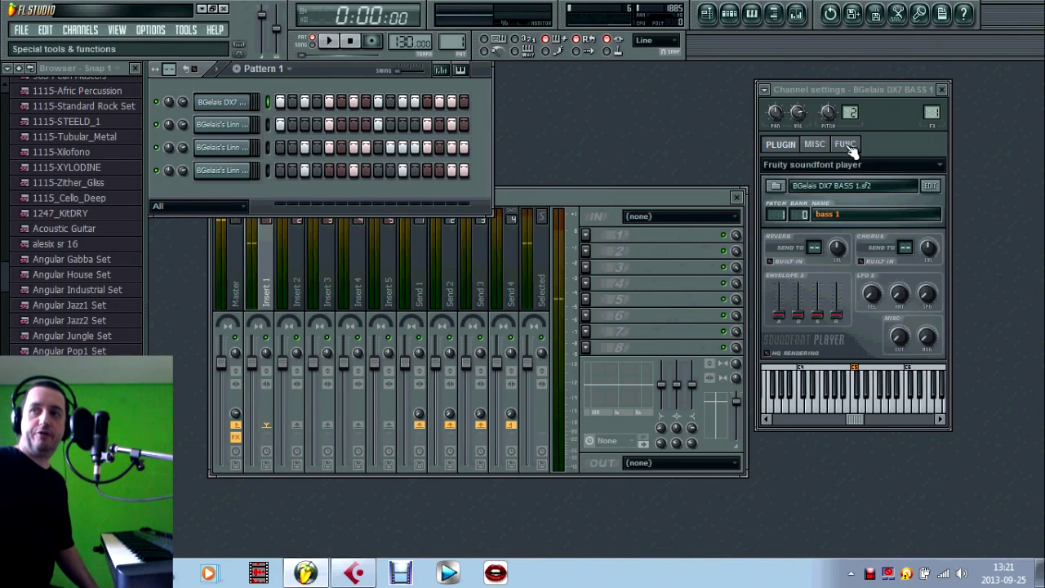
- Clear all steps in the DX7 bass row and the last steps of the third drum row
left_click_drag(860, 89, 755, 114)
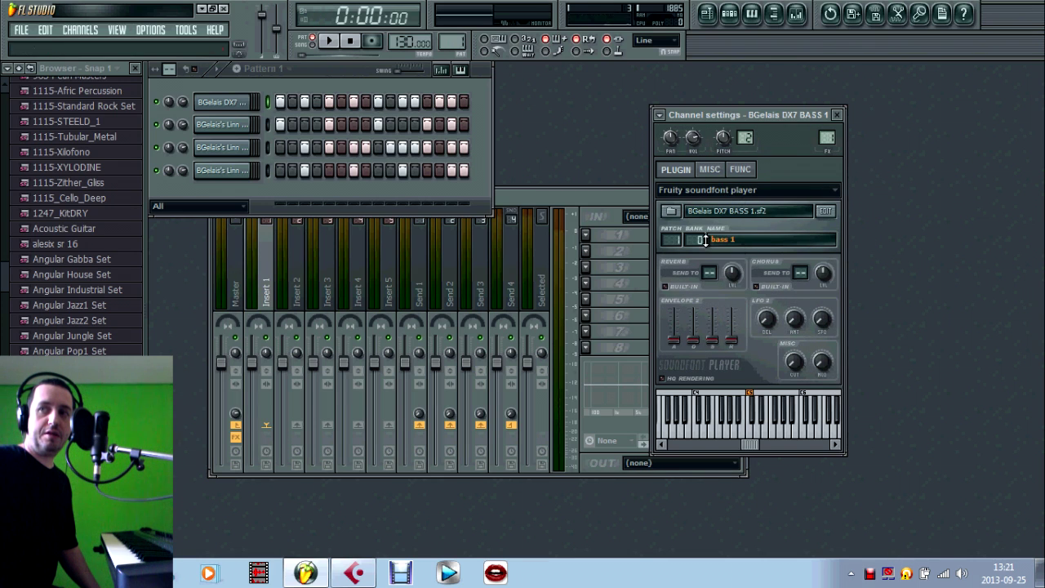
left_click_drag(734, 116, 850, 115)
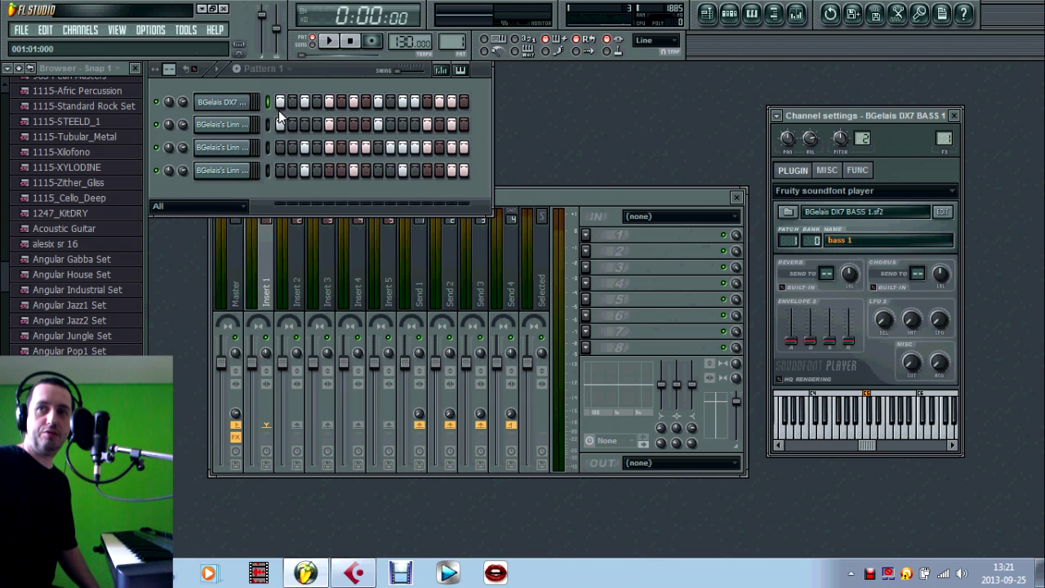
left_click_drag(278, 104, 464, 104)
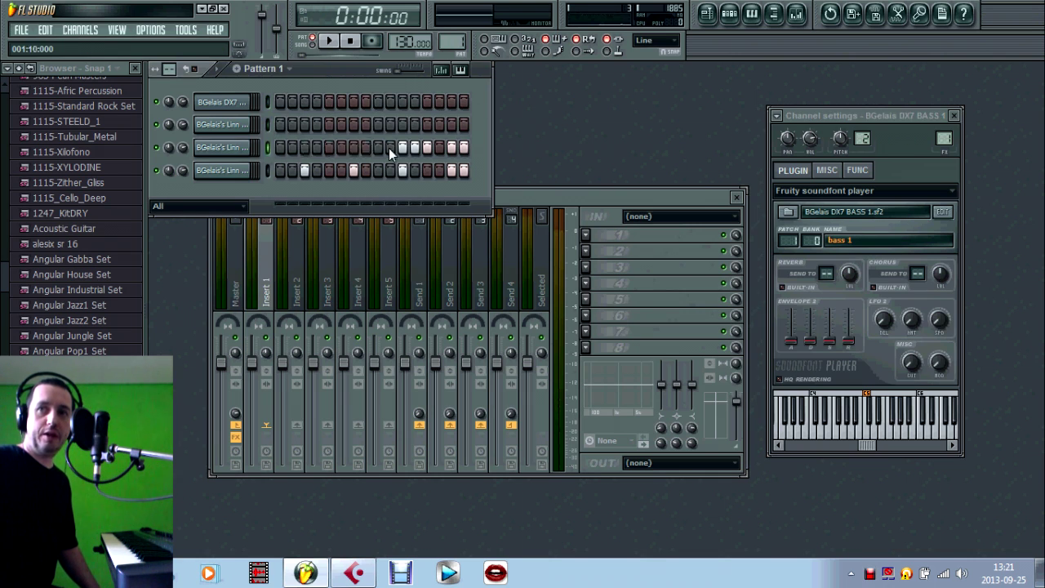
mouse_move(389, 148)
left_mouse_down()
mouse_move(448, 178)
mouse_move(461, 172)
mouse_move(277, 170)
left_mouse_up()
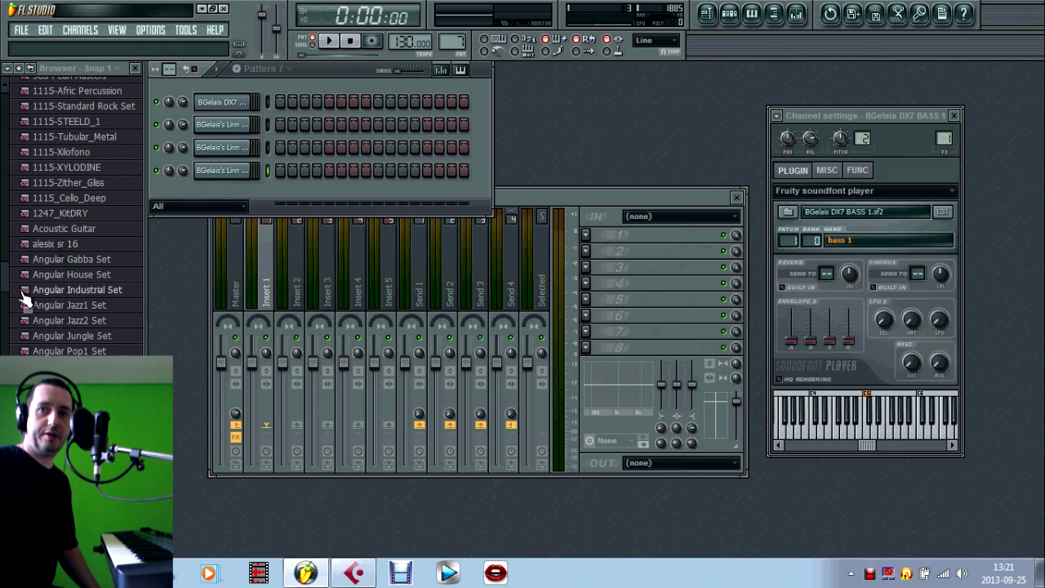
- Add Tamburo_Formula.sf2 from the browser to the channel rack as a new channel
mouse_move(5, 290)
left_mouse_down()
mouse_move(8, 200)
mouse_move(12, 298)
left_mouse_up()
left_click_drag(9, 237, 9, 311)
scroll(76, 216, "down", 5)
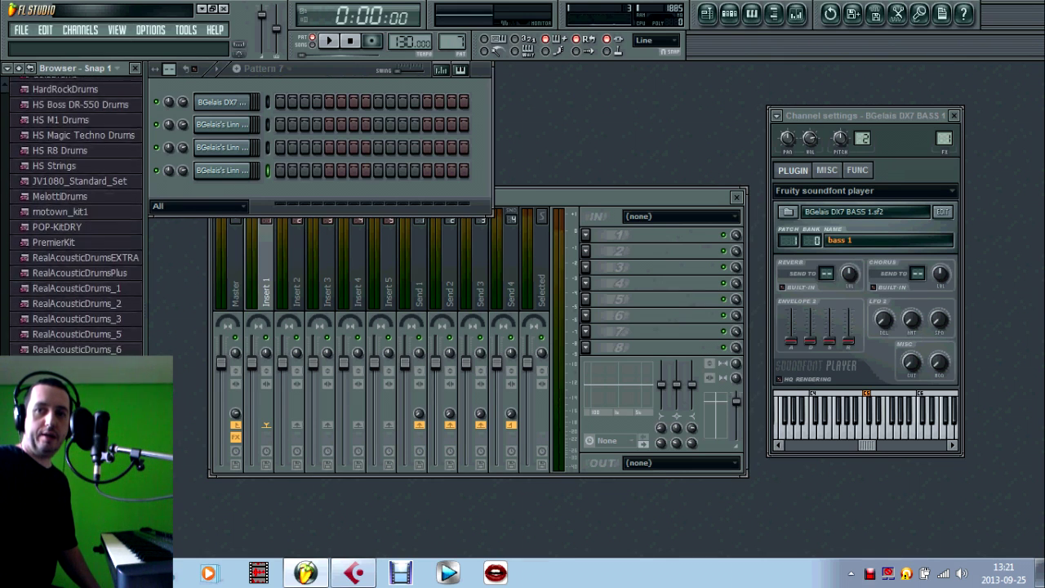
left_click_drag(65, 380, 70, 392)
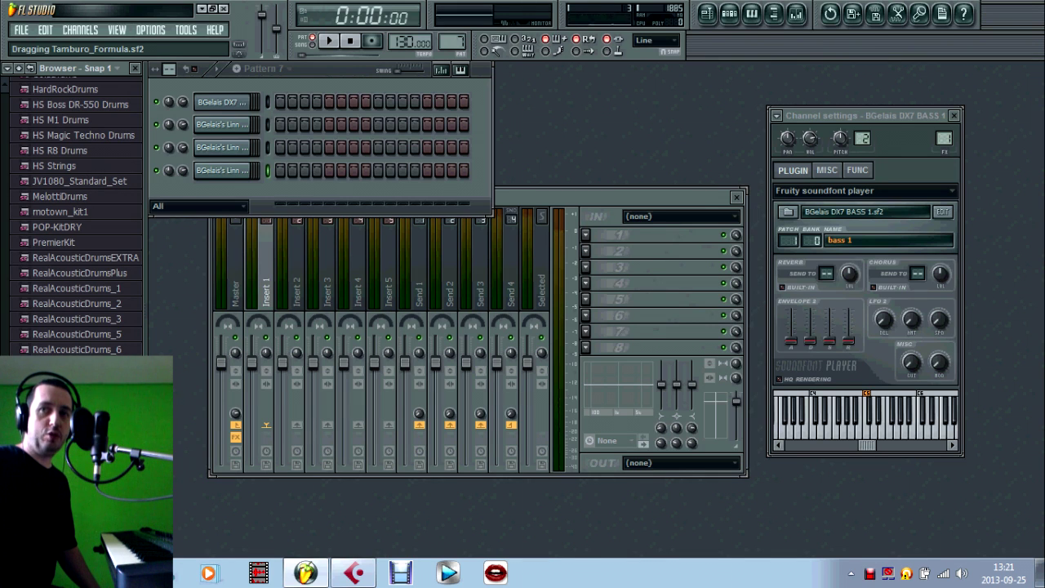
left_click_drag(235, 188, 230, 193)
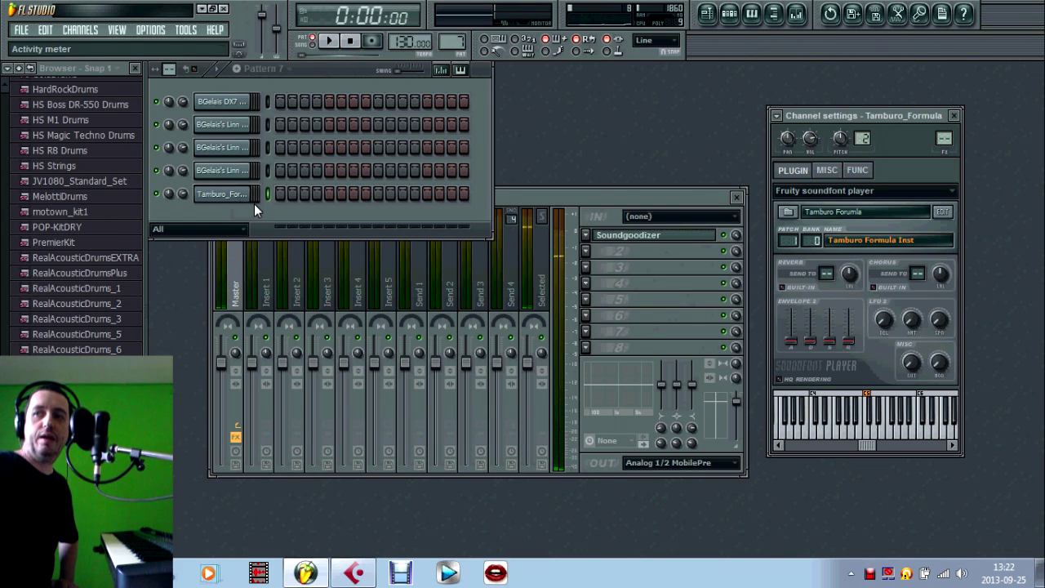
- Switch the Tamburo_Formula channel to patch 129, Tamburo Formula (DrumKit)
left_click(880, 242)
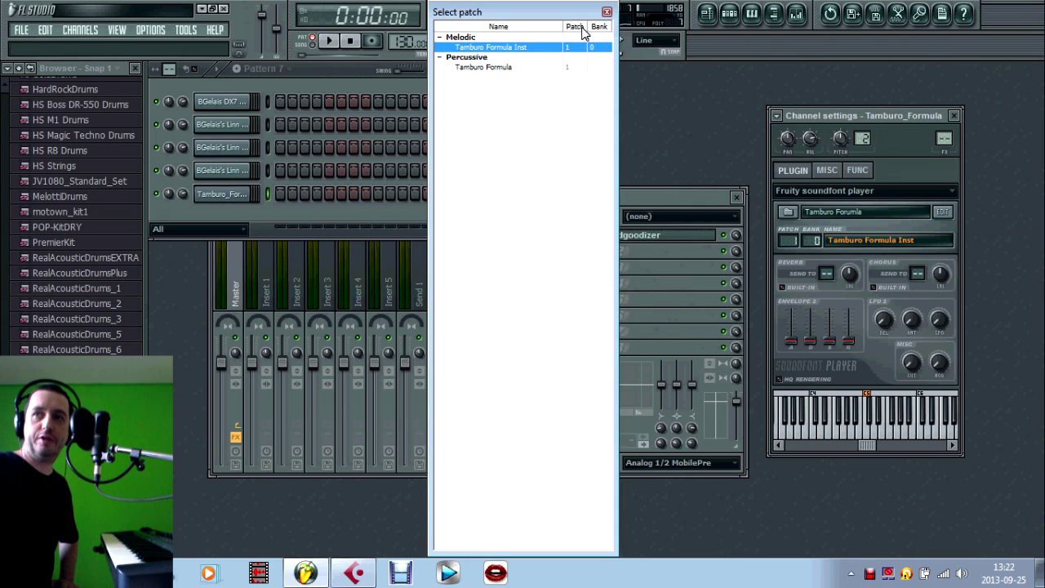
left_click(492, 68)
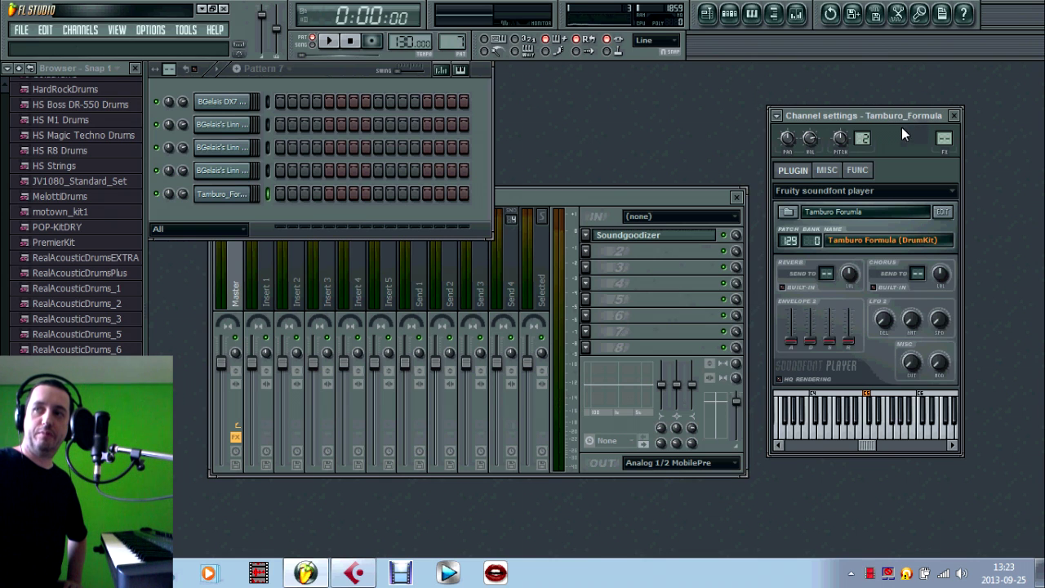
left_click_drag(902, 128, 914, 112)
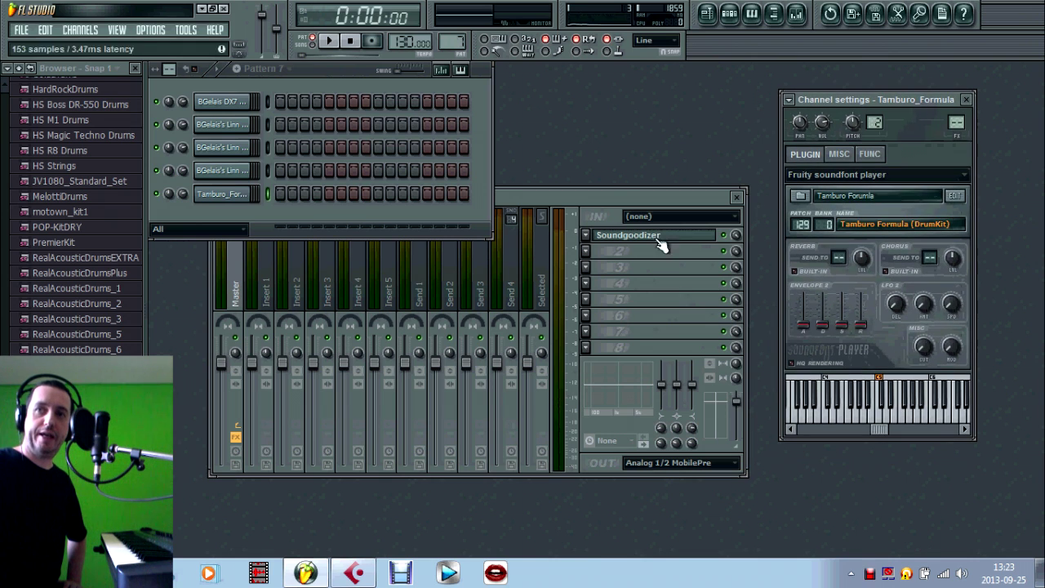
- Open BGelais DX7 BASS 1.sf2 from the DX7 bass channel's settings in Viena SoundFont Editor
left_click(231, 104)
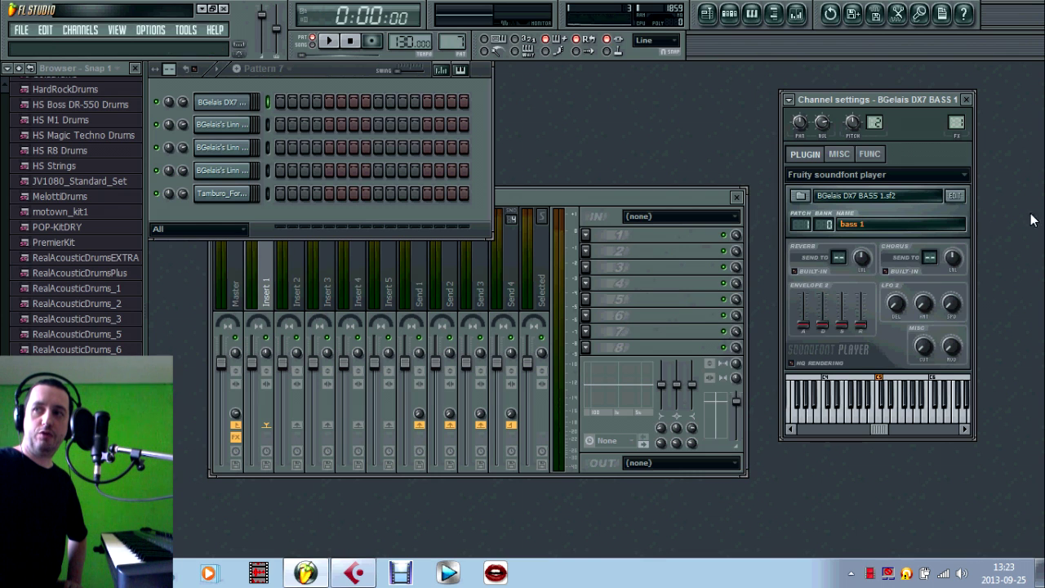
left_click(955, 196)
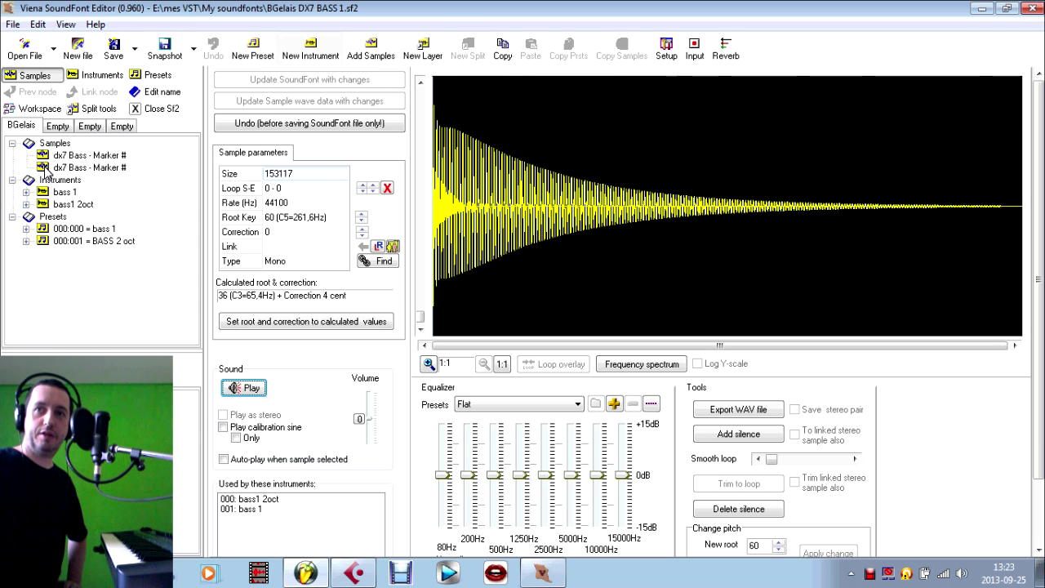
- Compare the waveforms of the two dx7 Bass samples
left_click(47, 167)
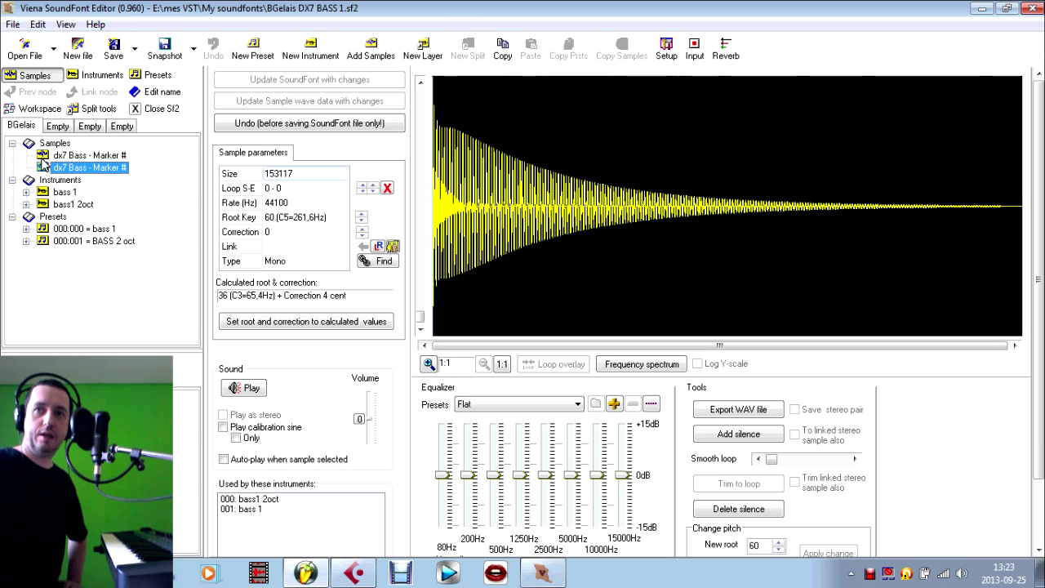
left_click(44, 155)
left_click(45, 168)
- Inspect the bass 1 instrument's two key-range splits, then close Viena
left_click(28, 181)
double_click(42, 196)
left_click(58, 204)
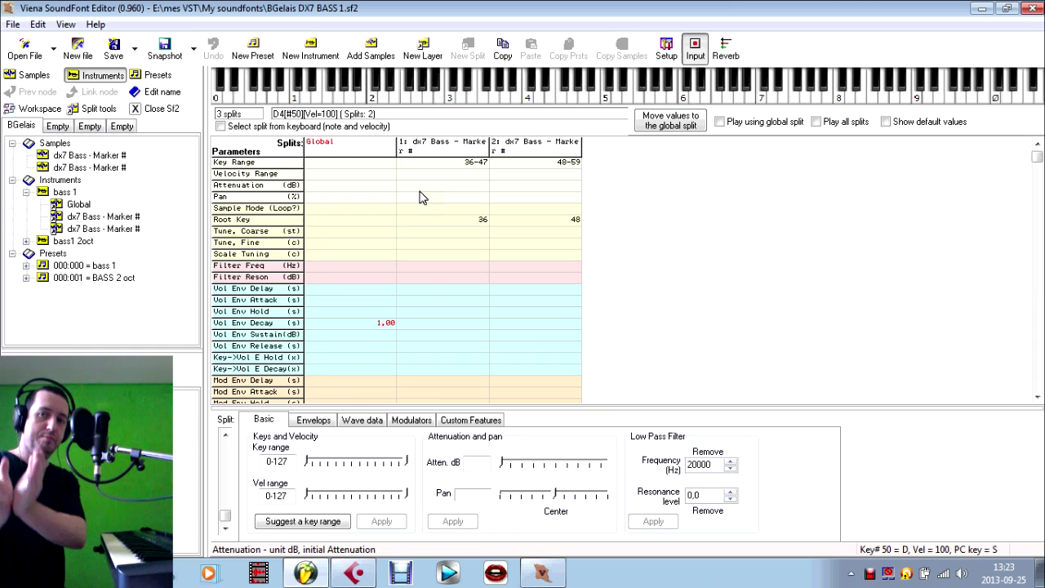
left_click(1031, 11)
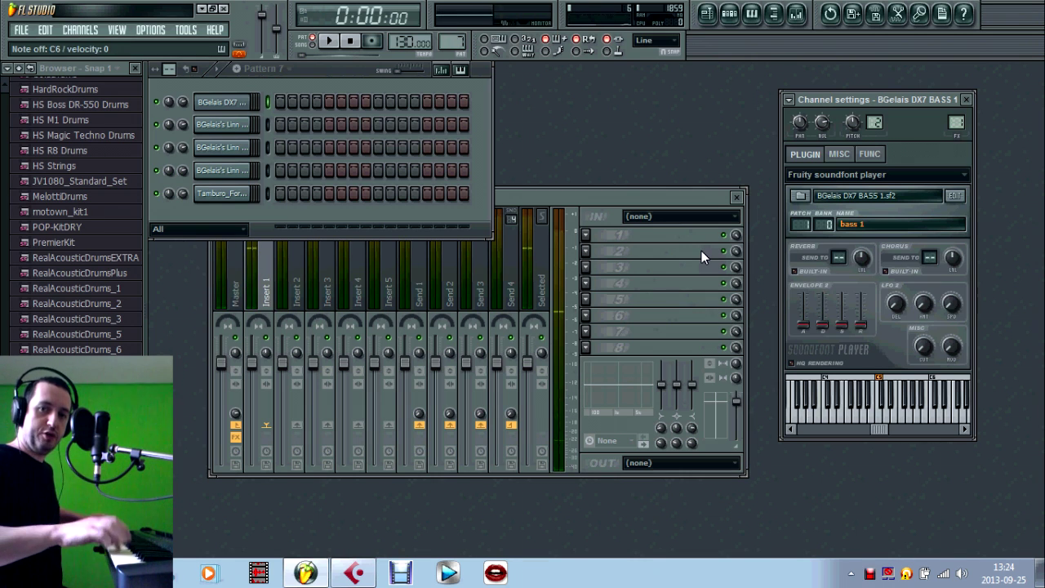
- Shift the DX7 player's keyboard down an octave and keep the bass 1 patch
mouse_move(882, 431)
left_mouse_down()
mouse_move(869, 436)
mouse_move(905, 419)
mouse_move(811, 420)
mouse_move(945, 417)
left_mouse_up()
left_click(876, 230)
left_click(607, 11)
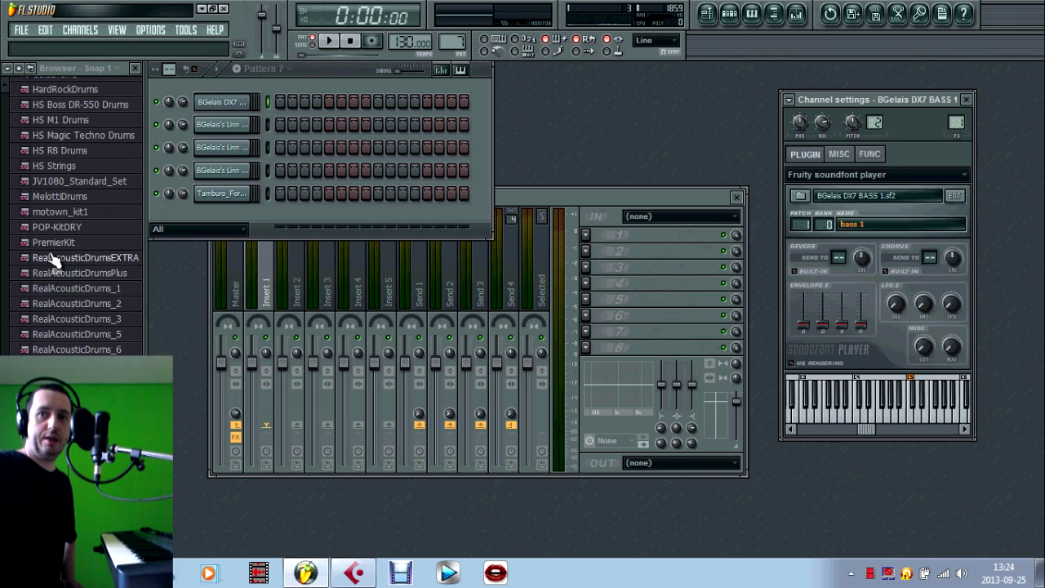
- Add RealAcousticDrums_1.SF2 as a channel, keeping patch 129, Standard (DrumKit)
left_click_drag(73, 291, 224, 202)
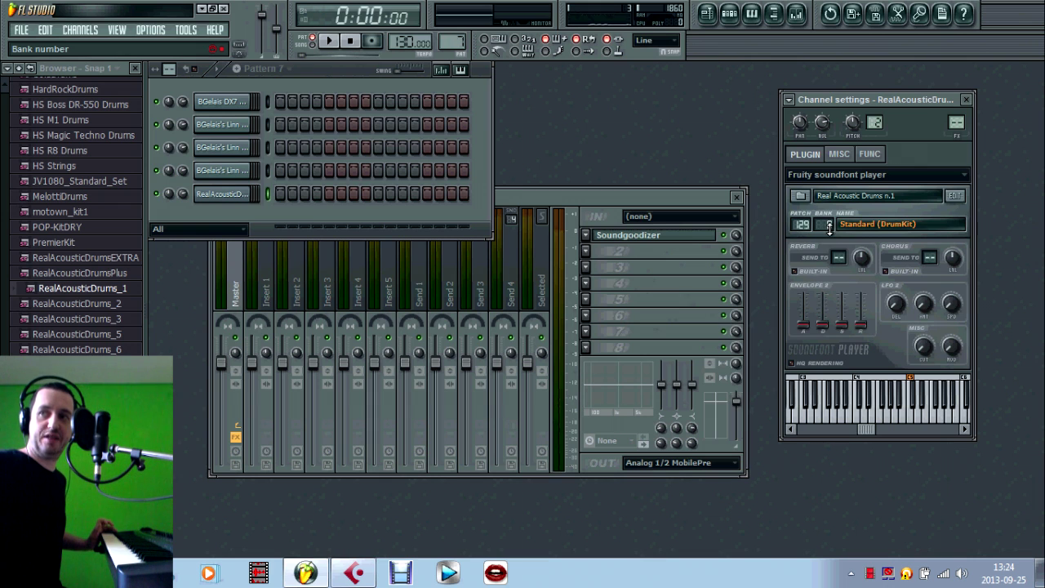
left_click(880, 230)
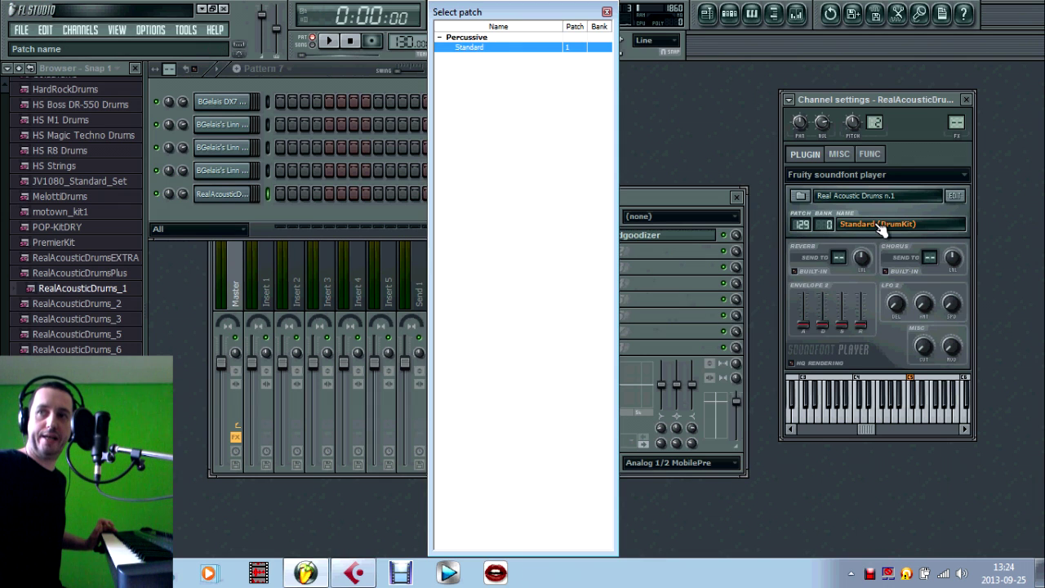
left_click(606, 12)
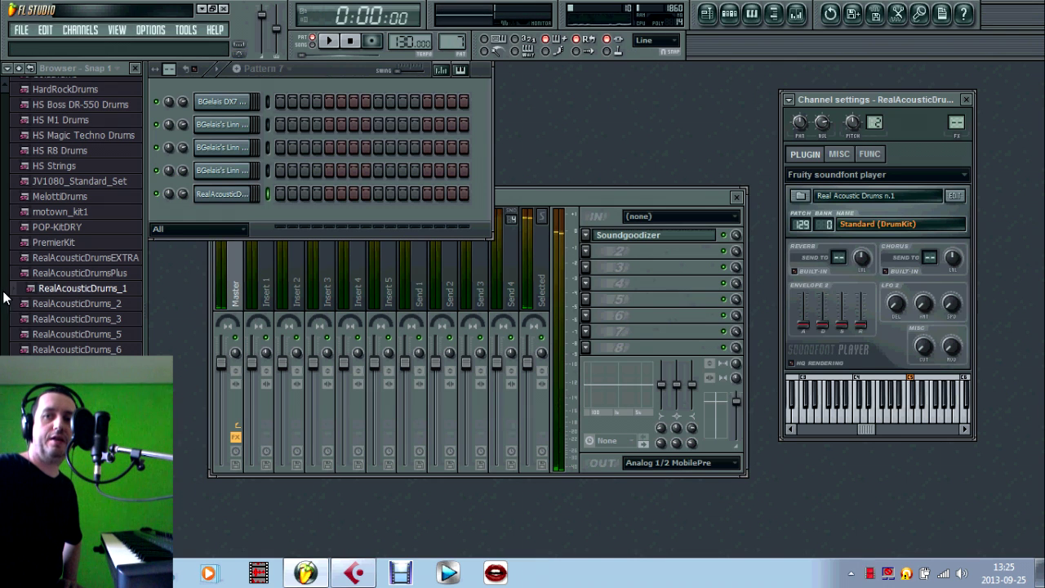
- Delete the RealAcousticDrums_1 channel from the rack
scroll(76, 212, "up", 7)
scroll(76, 212, "down", 5)
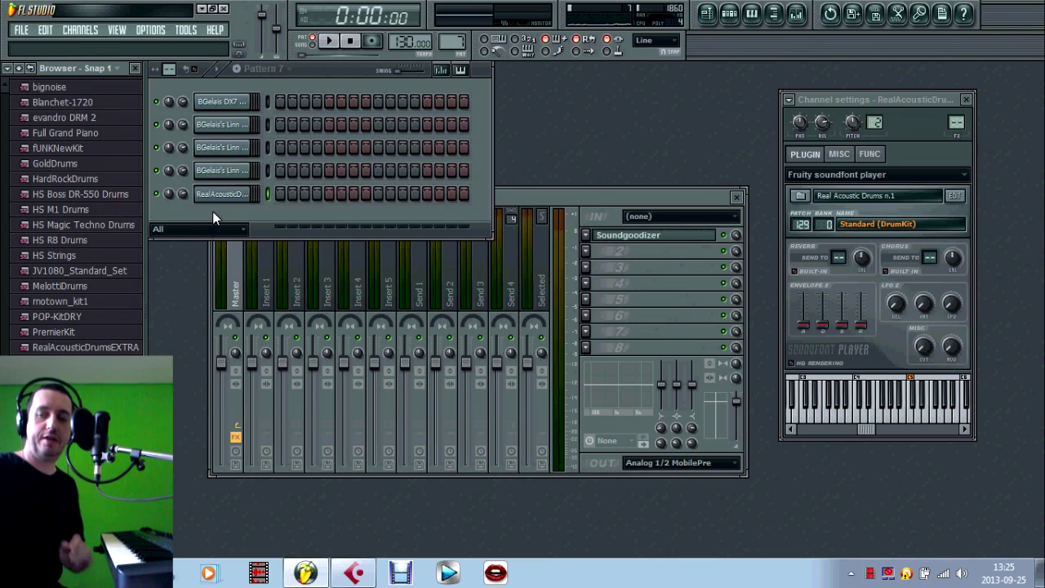
key("alt+Delete")
key("Return")
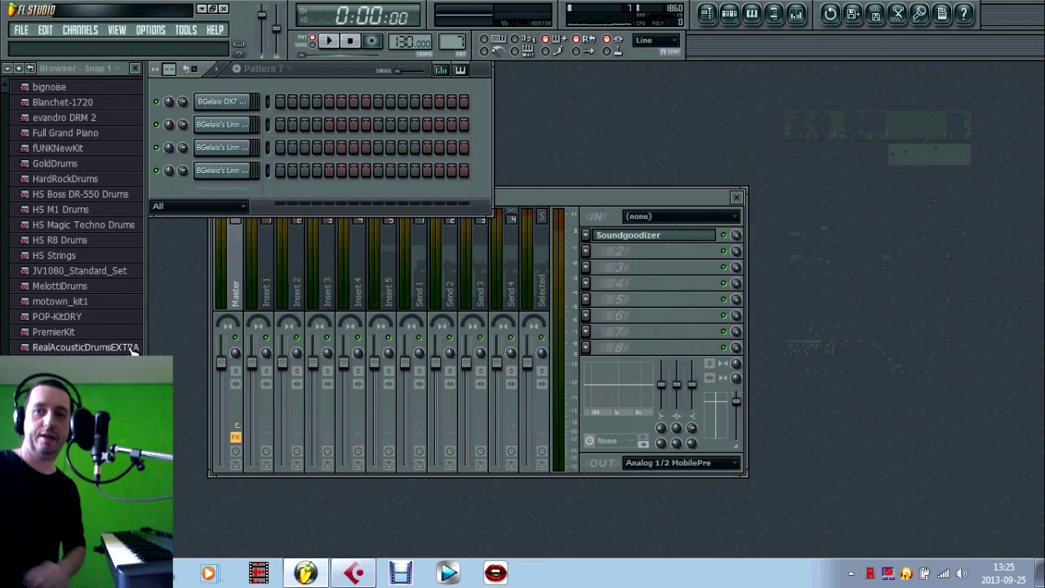
- Add Metallica Justice Drums.sf2 as a channel set to Justice Kit, then switch to Cubase
scroll(28, 286, "up", 1)
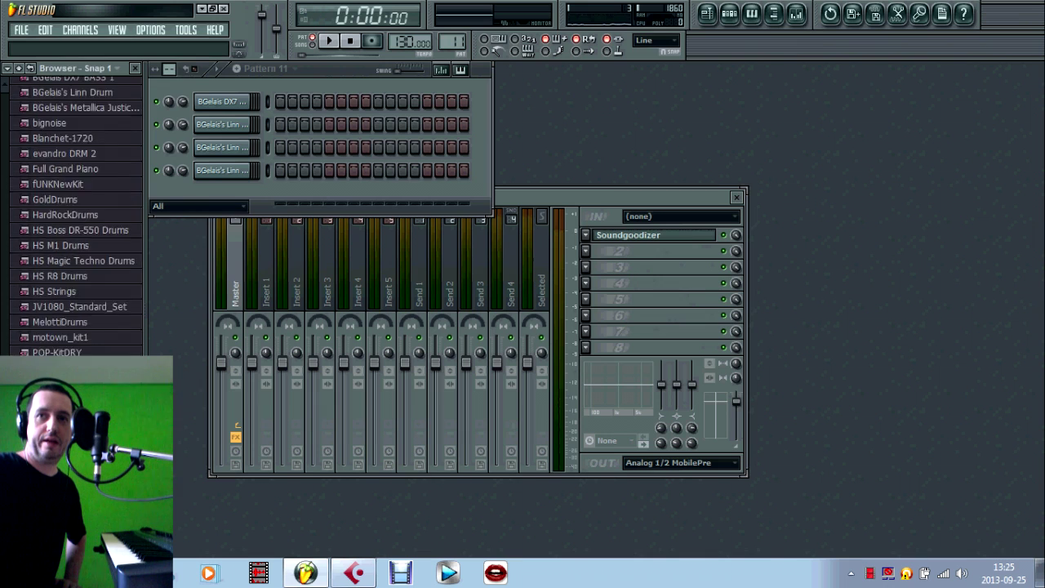
scroll(65, 270, "up", 6)
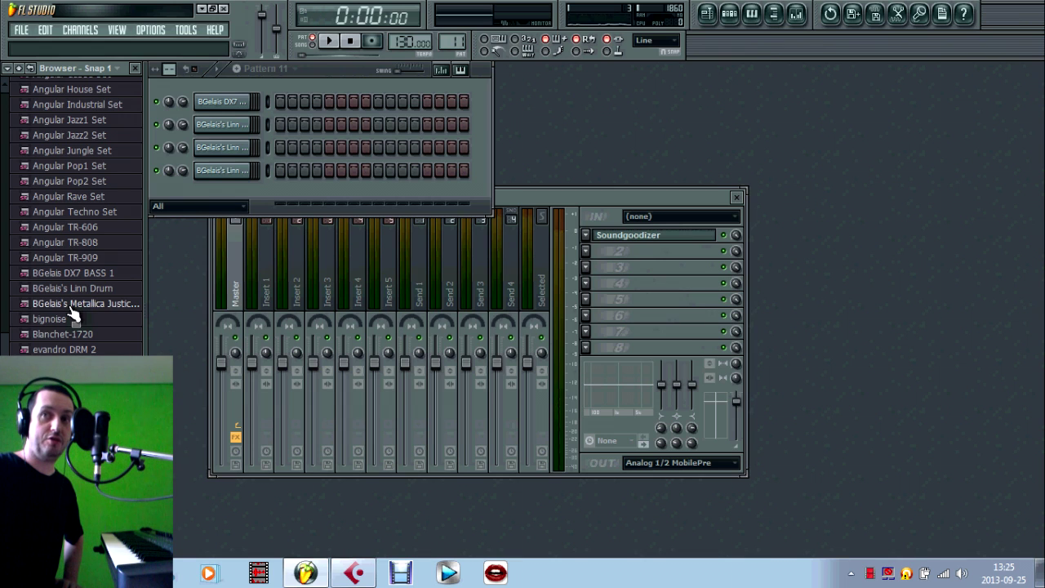
left_click_drag(70, 309, 226, 187)
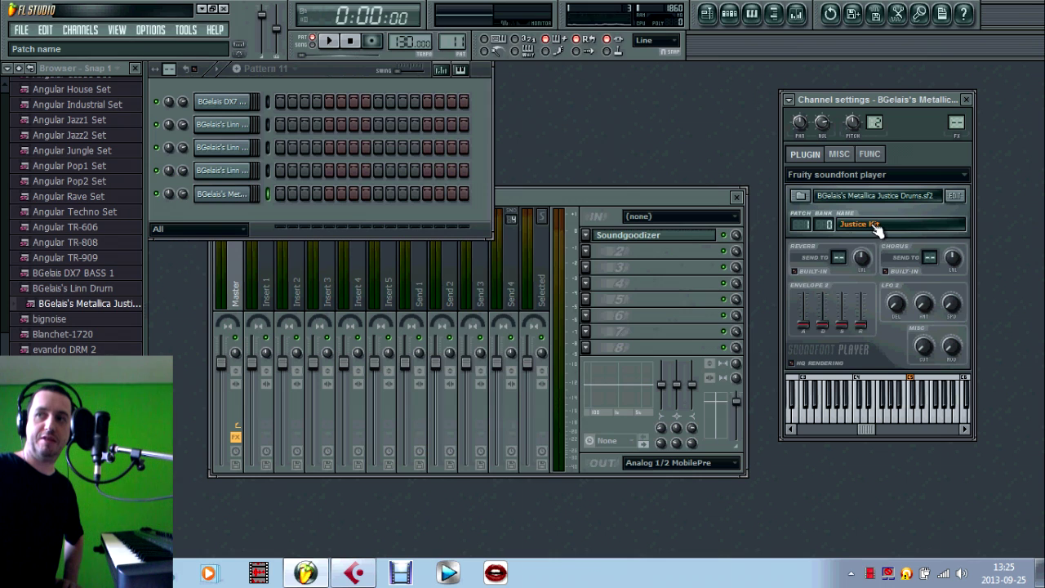
left_click(860, 225)
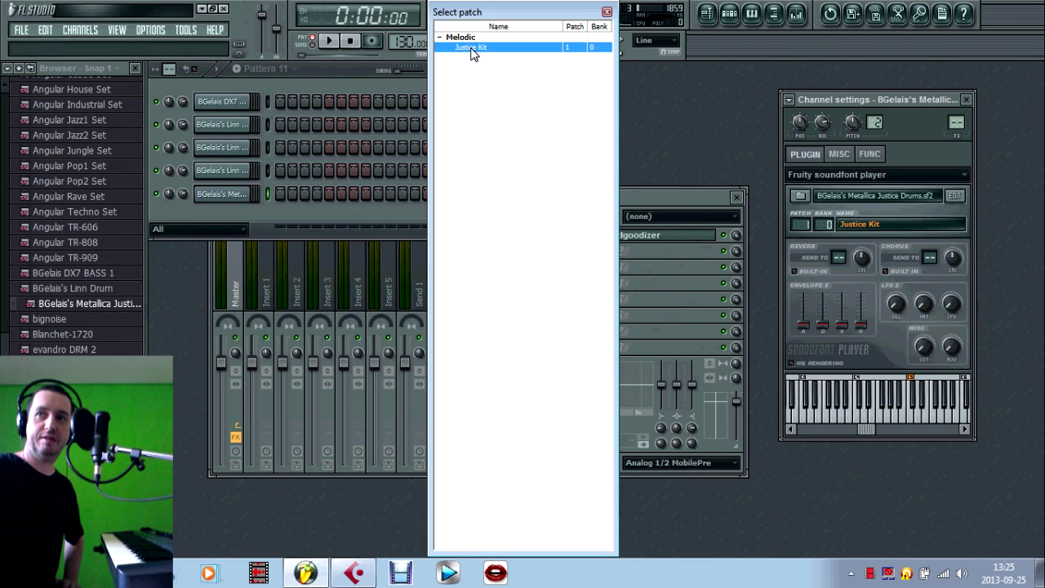
left_click(471, 48)
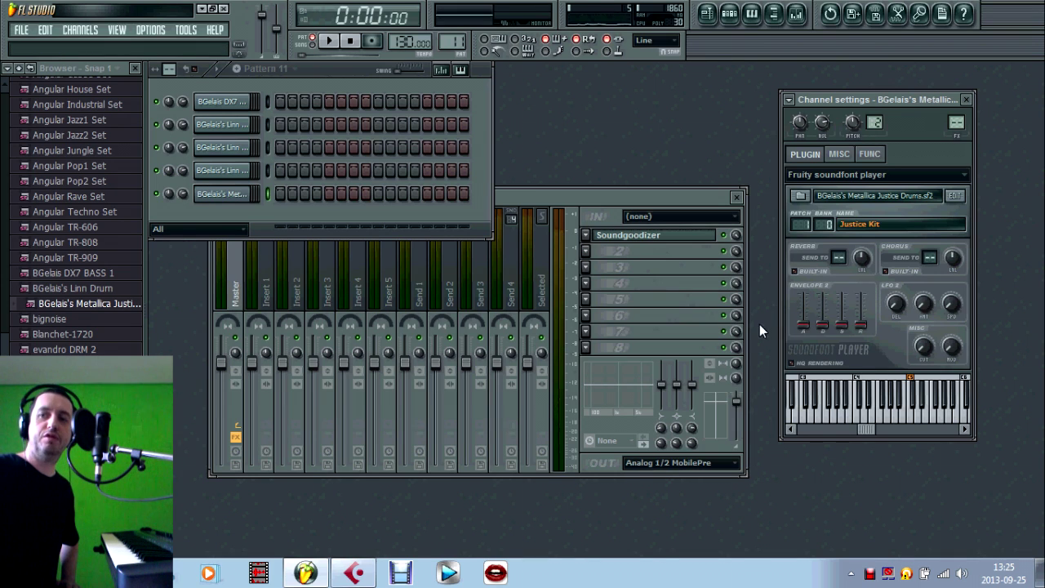
left_click(356, 574)
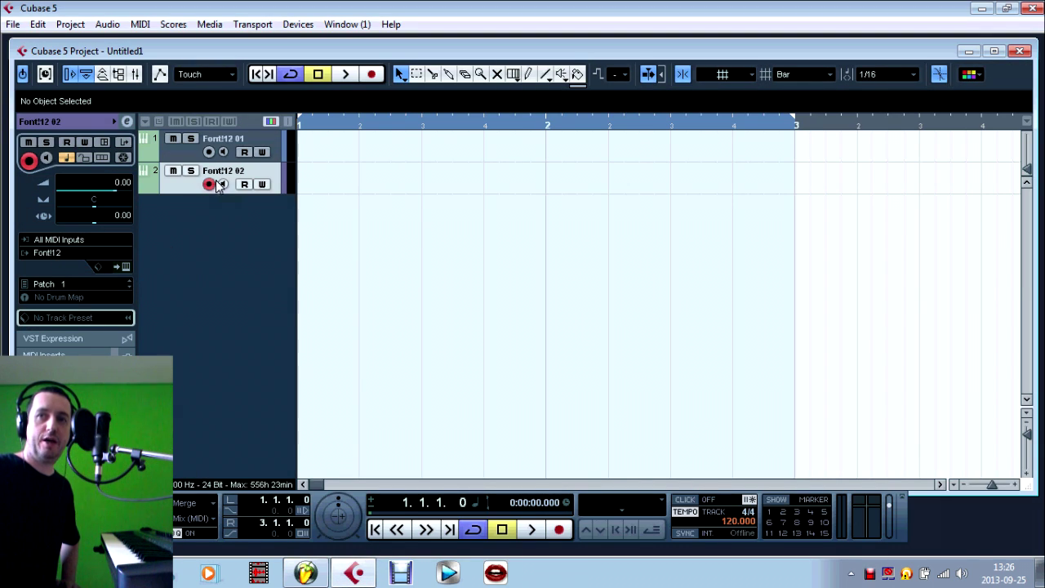
- Check track 2's Font!12 bass soundfont, close its panel, and bring up the add-track menu
left_click(126, 267)
left_click_drag(520, 268, 323, 245)
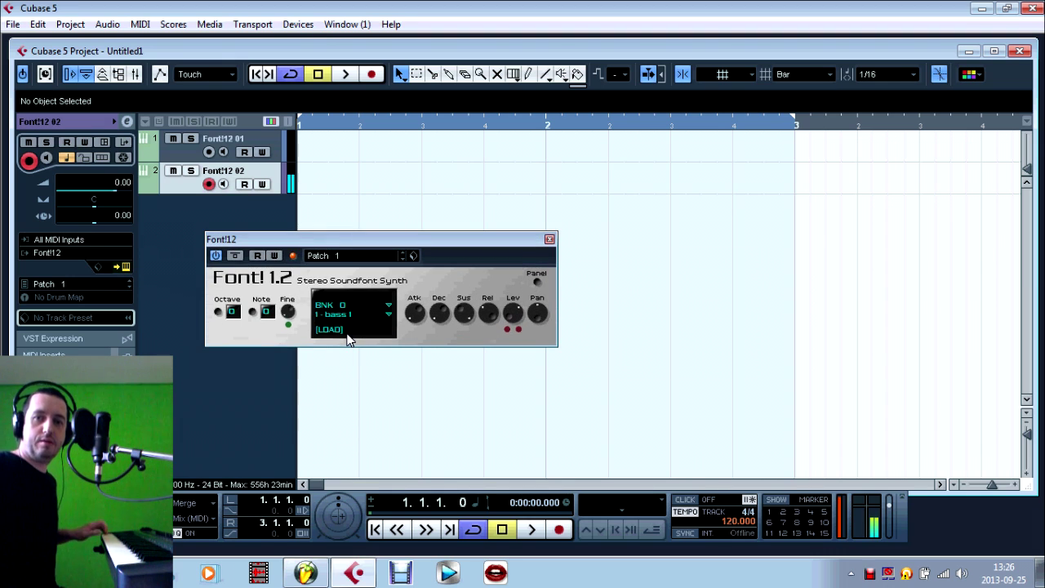
left_click(549, 239)
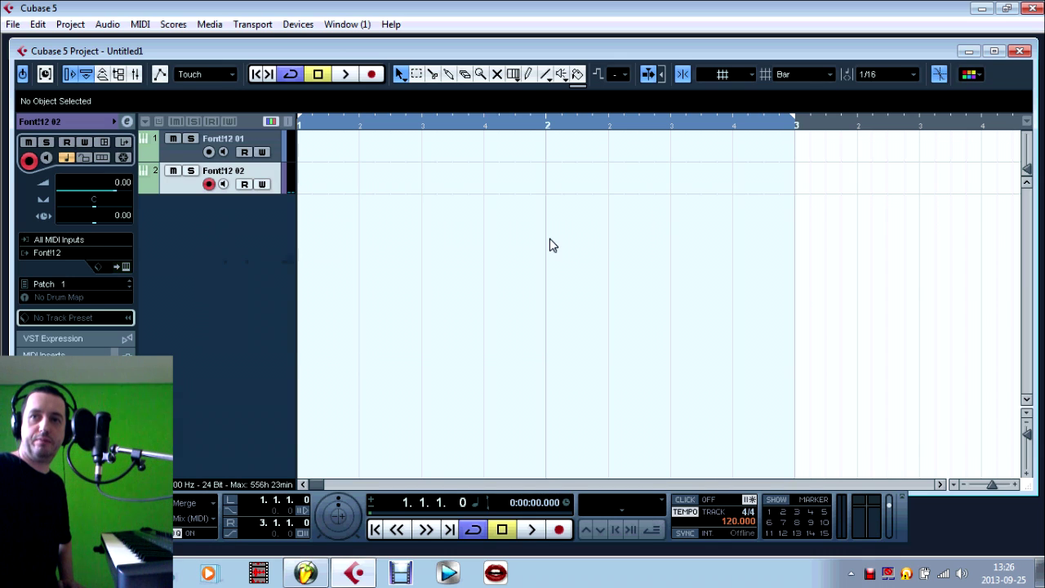
right_click(188, 271)
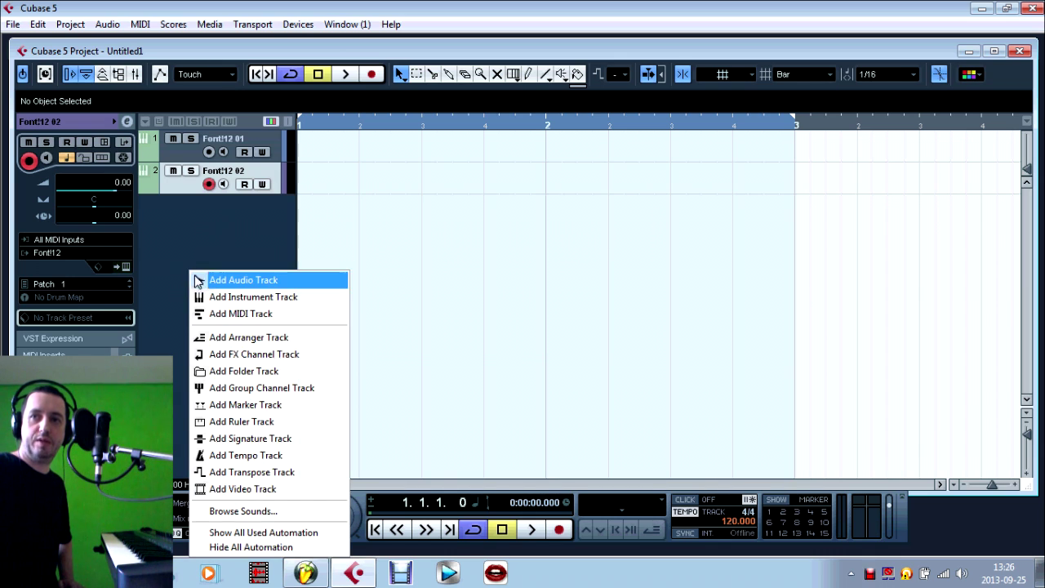
- Add a Font!12 instrument track (Font!12 03) and open its soundfont file chooser
left_click(214, 297)
left_click(435, 188)
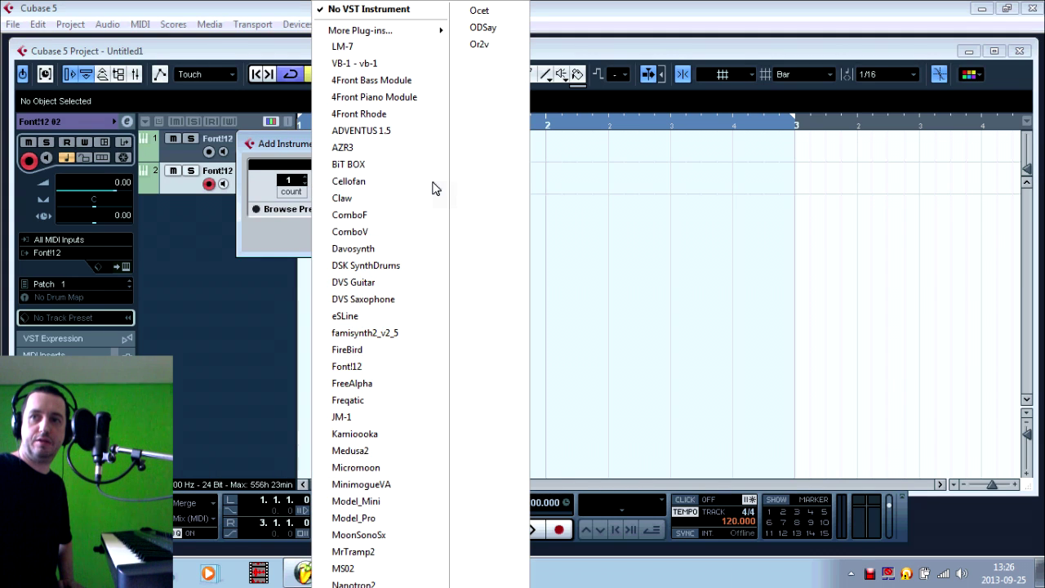
left_click(377, 366)
left_click(392, 242)
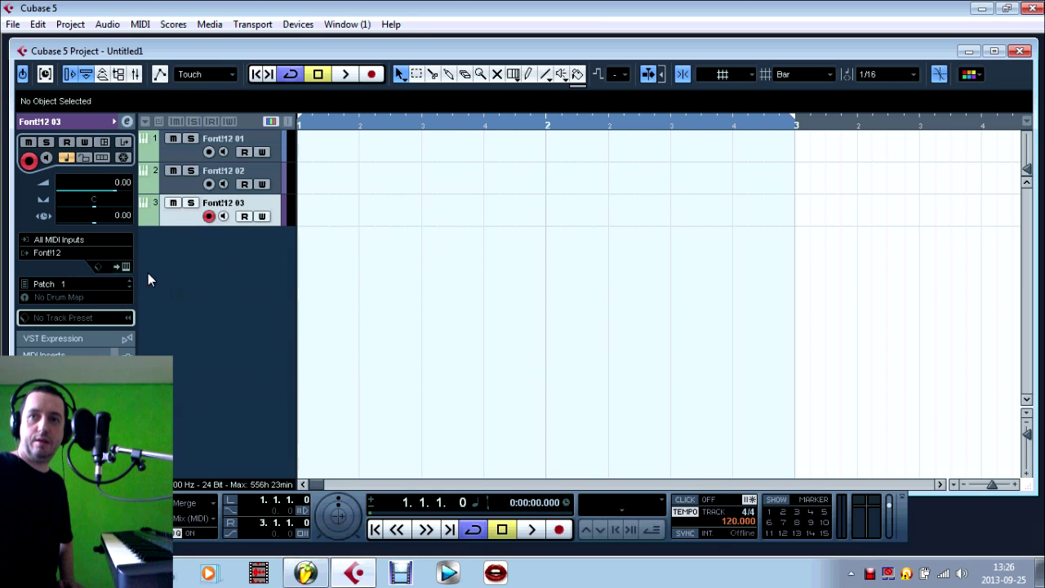
left_click(126, 266)
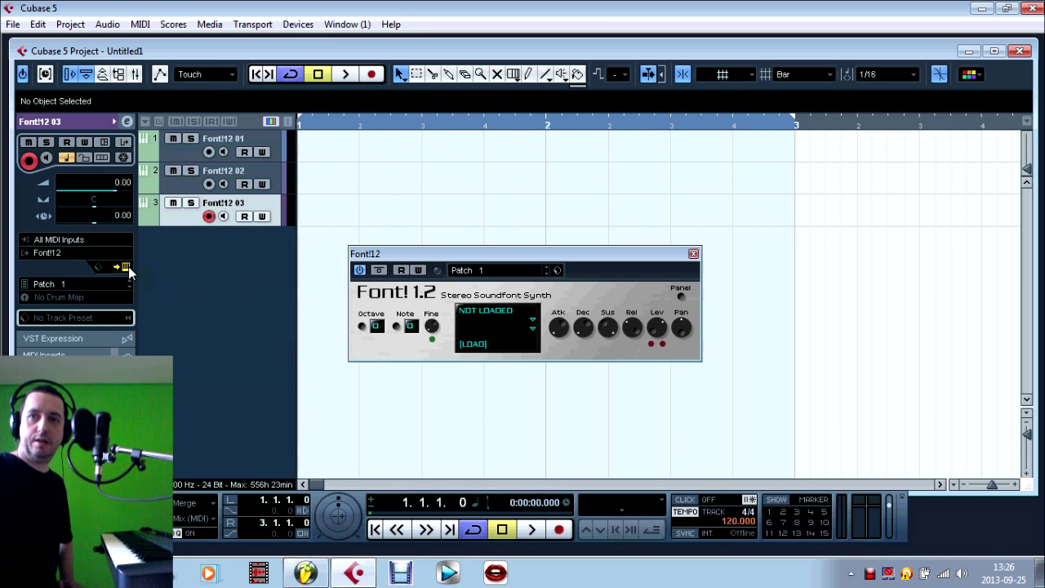
left_click(475, 344)
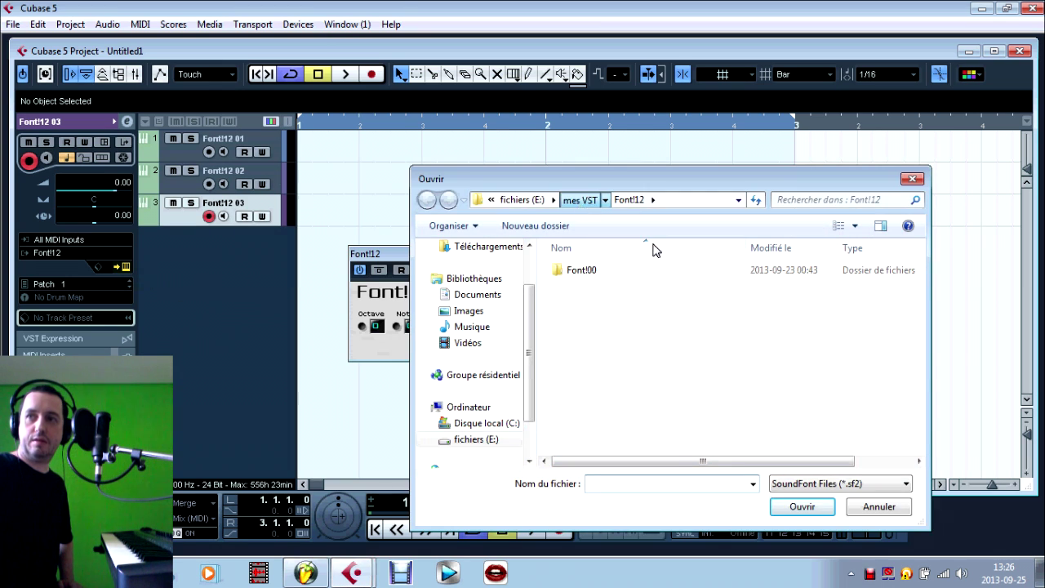
- Load Metallica Justice Drums.sf2 from mes VST > My soundfonts into track 3, then close its panel
left_click(579, 200)
left_click_drag(923, 281, 904, 324)
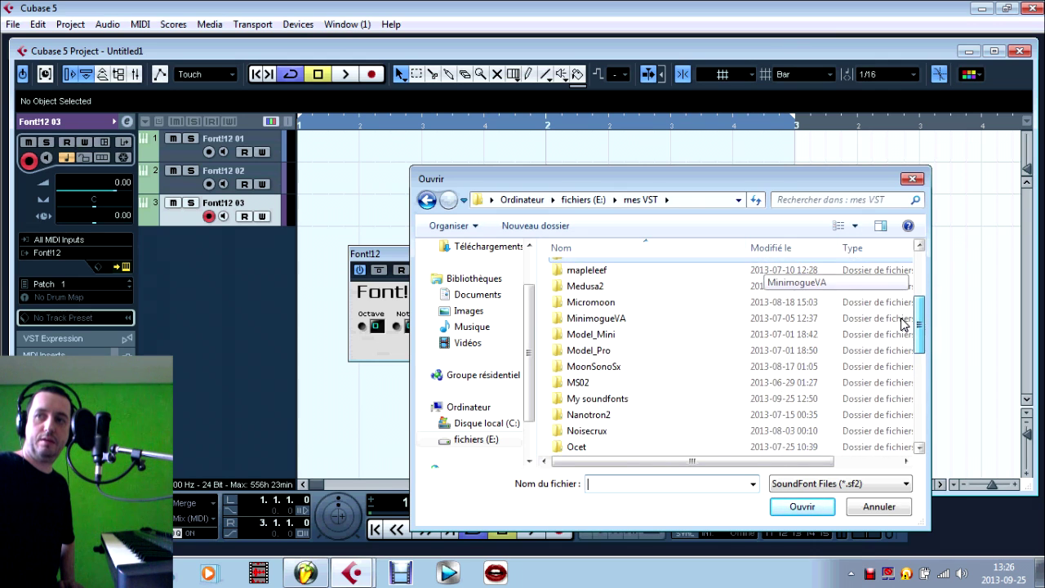
double_click(571, 399)
left_click_drag(922, 270, 918, 365)
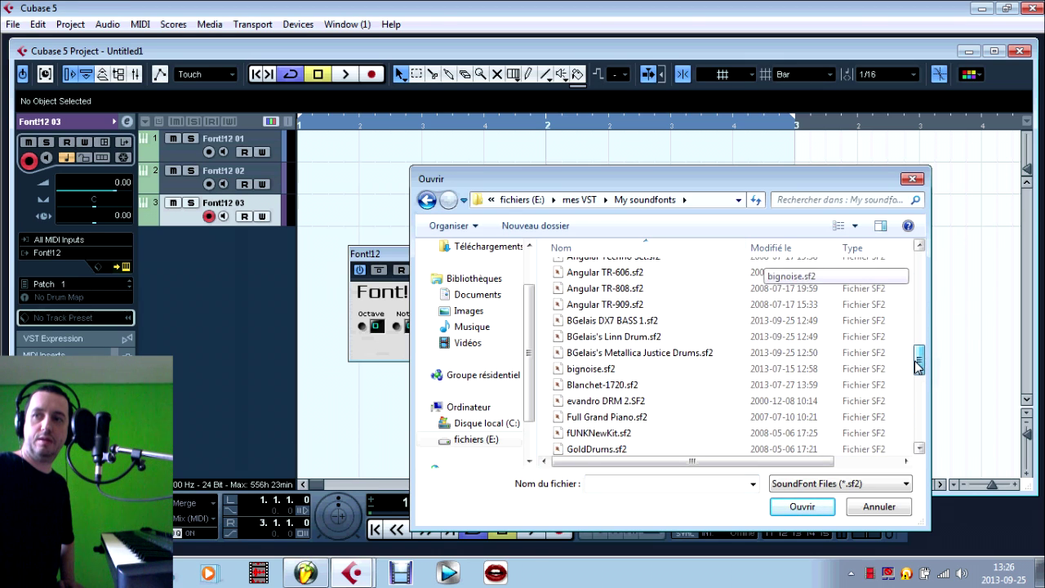
double_click(557, 350)
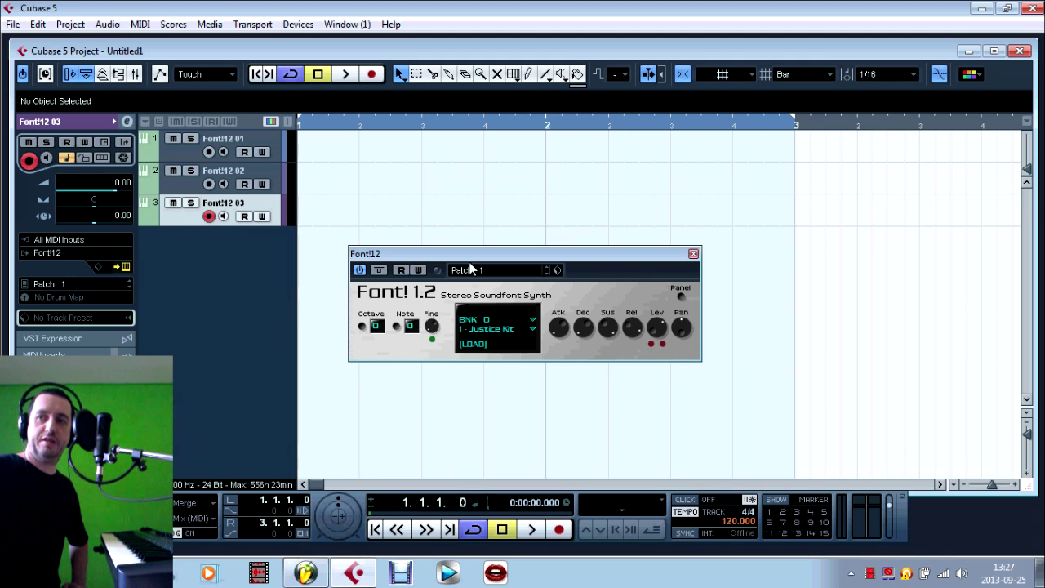
left_click_drag(473, 254, 495, 256)
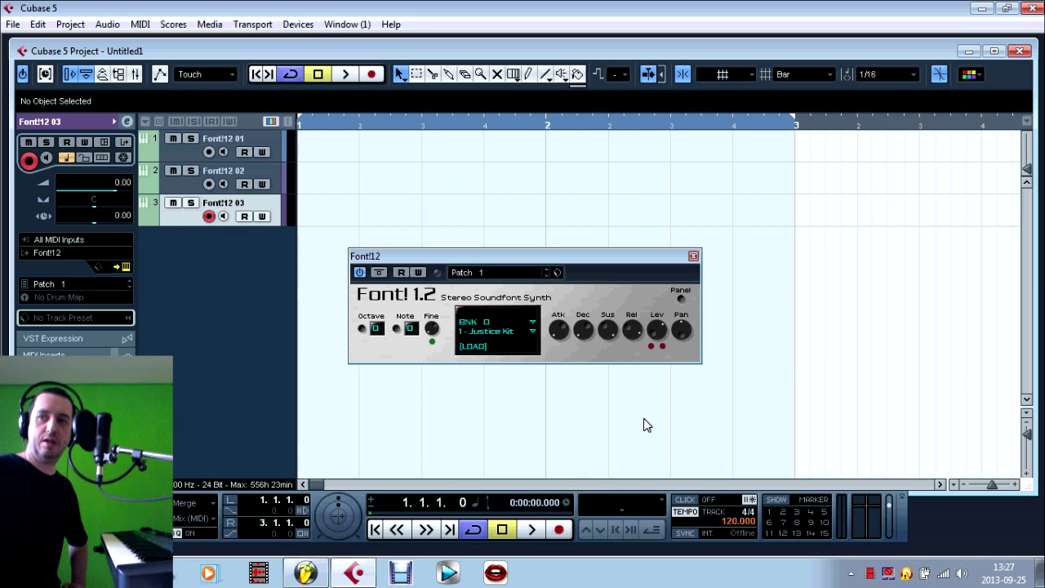
left_click(693, 257)
- Check the soundfont on track Font!12 02's instrument panel, then close it
left_click(196, 186)
left_click(126, 266)
left_click(548, 239)
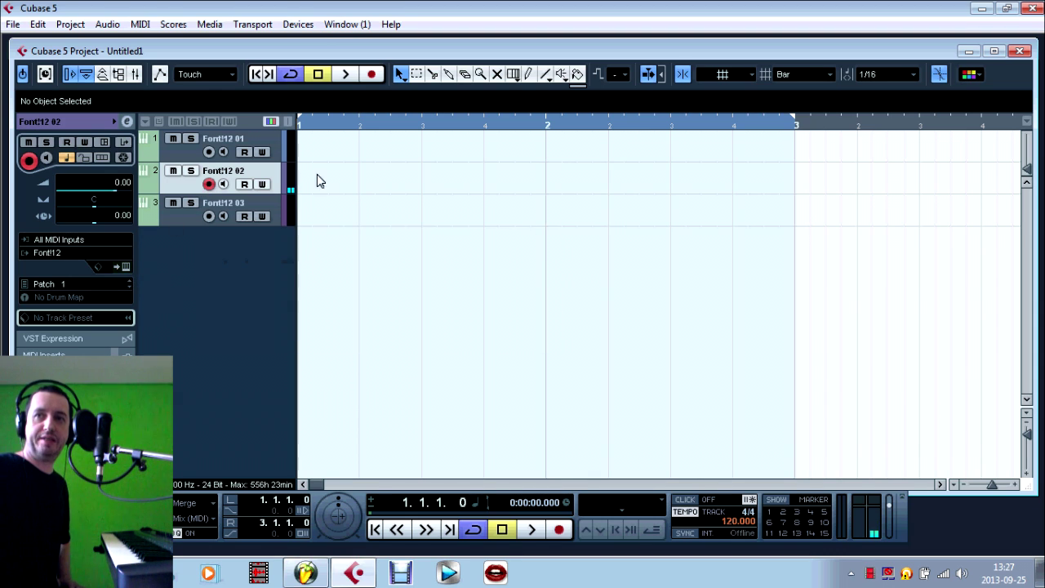
- Open track Font!12 01's instrument panel with the Linn Drum soundfont and move it higher
left_click(177, 156)
left_click(127, 266)
left_click_drag(335, 309, 363, 251)
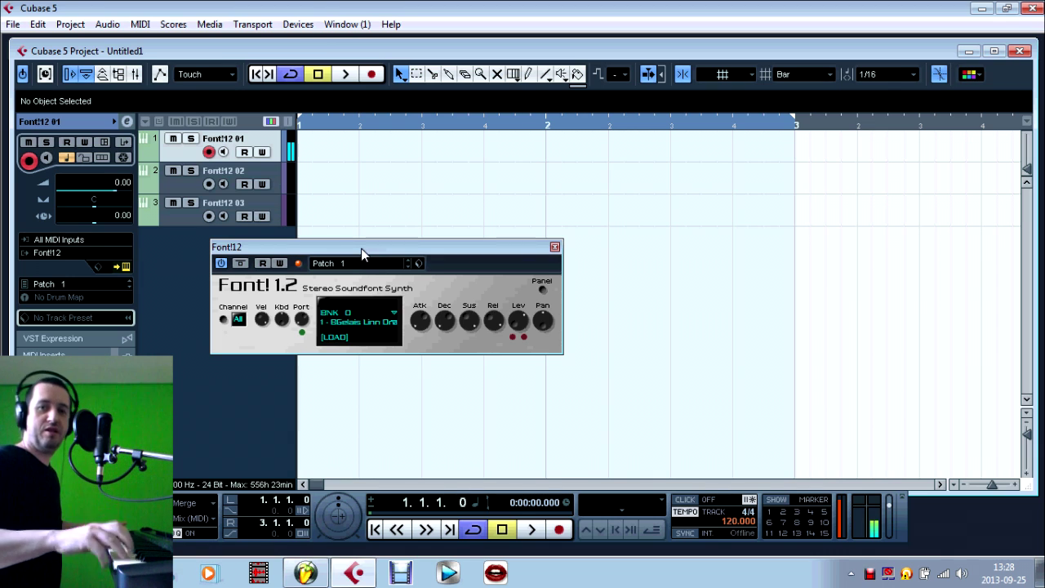
left_click(190, 172)
left_click(190, 172)
left_click(189, 185)
left_click(195, 216)
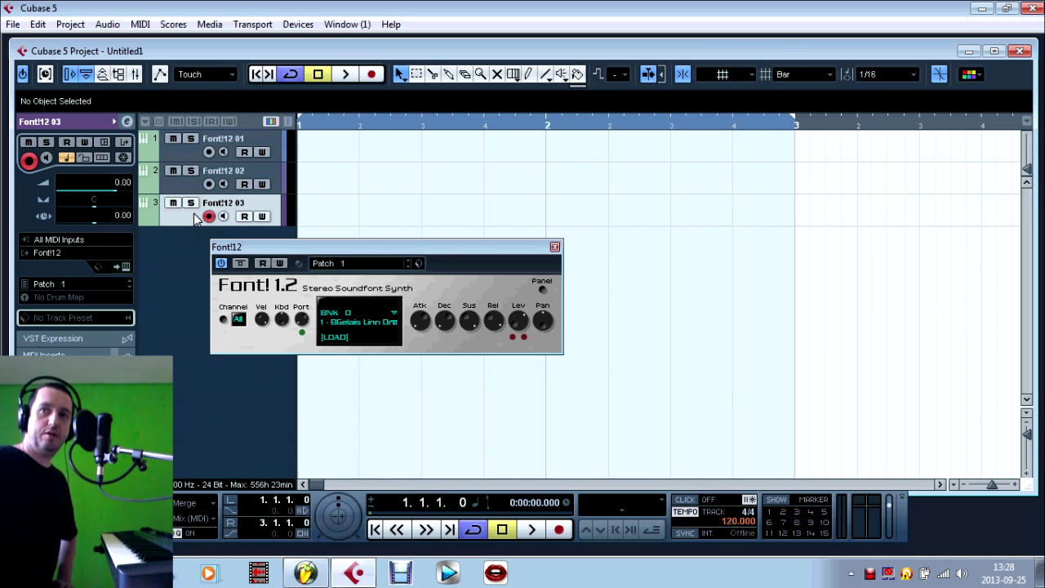
left_click_drag(343, 251, 343, 215)
left_click(338, 302)
left_click(921, 177)
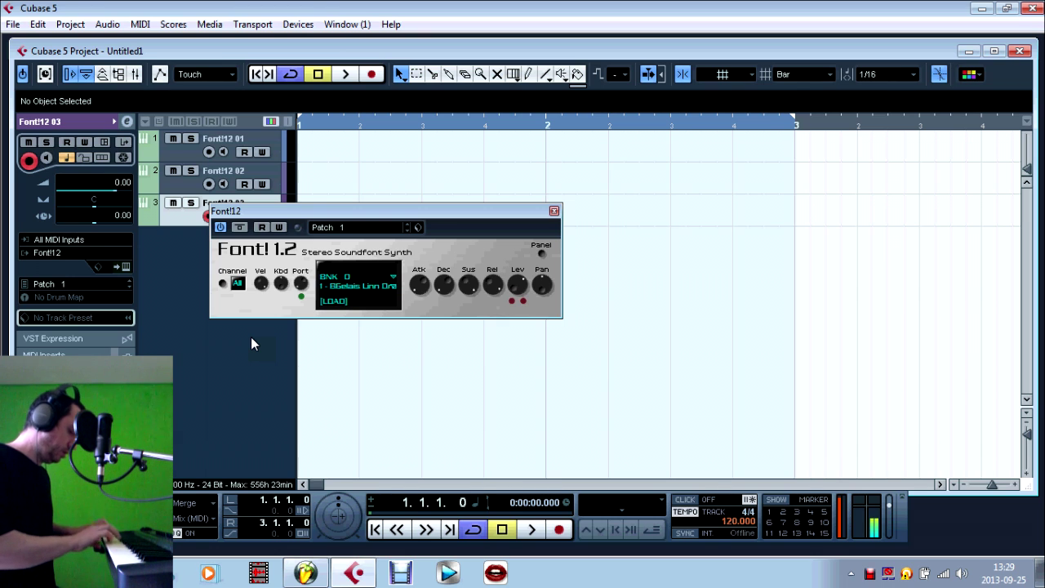
scroll(77, 245, "down", 3)
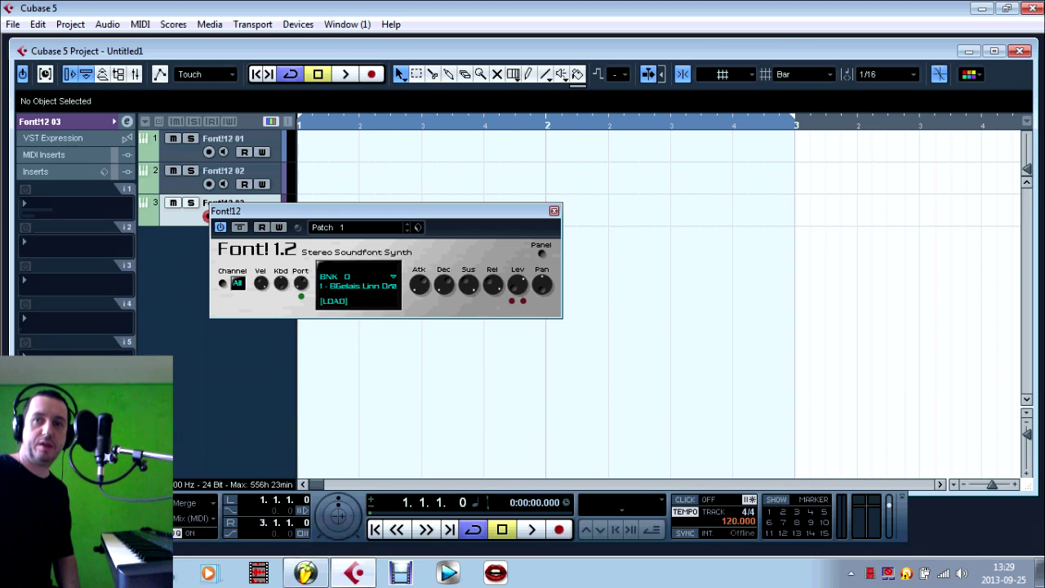
- Insert Reverb A on track 3 and lower its wet mix to 34
left_click(26, 205)
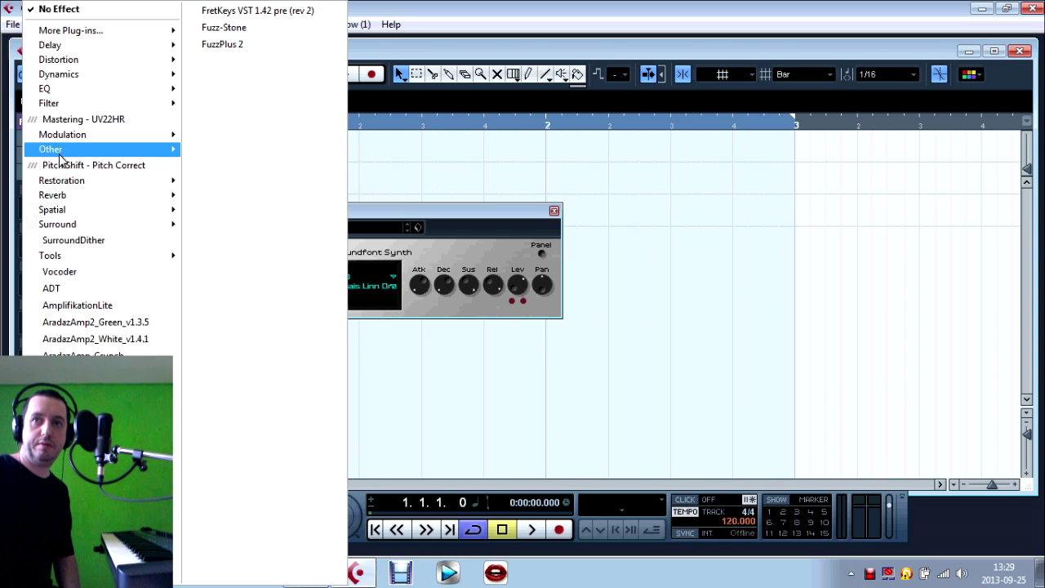
mouse_move(92, 193)
left_click(219, 196)
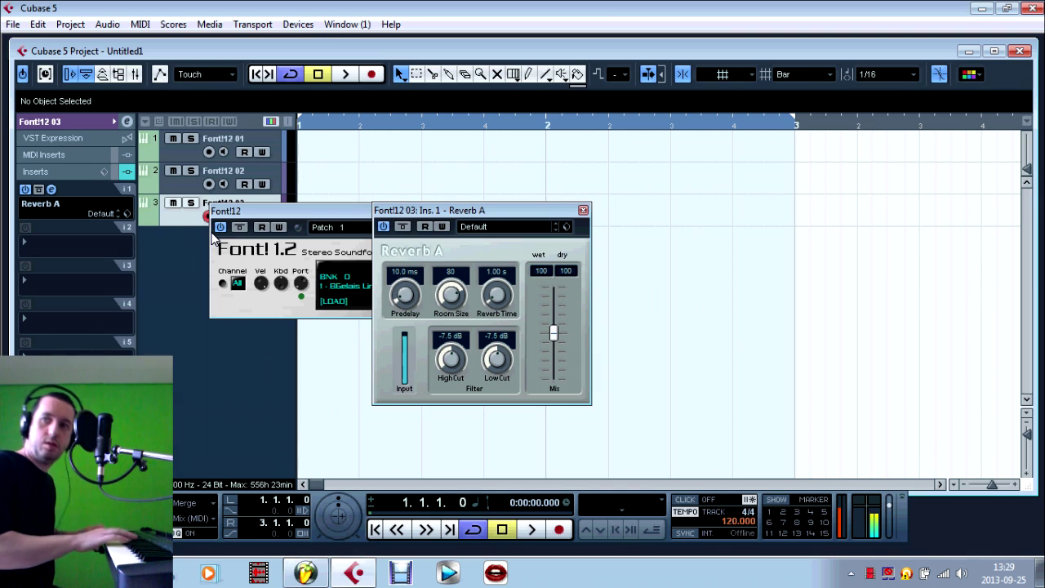
left_click_drag(554, 332, 564, 301)
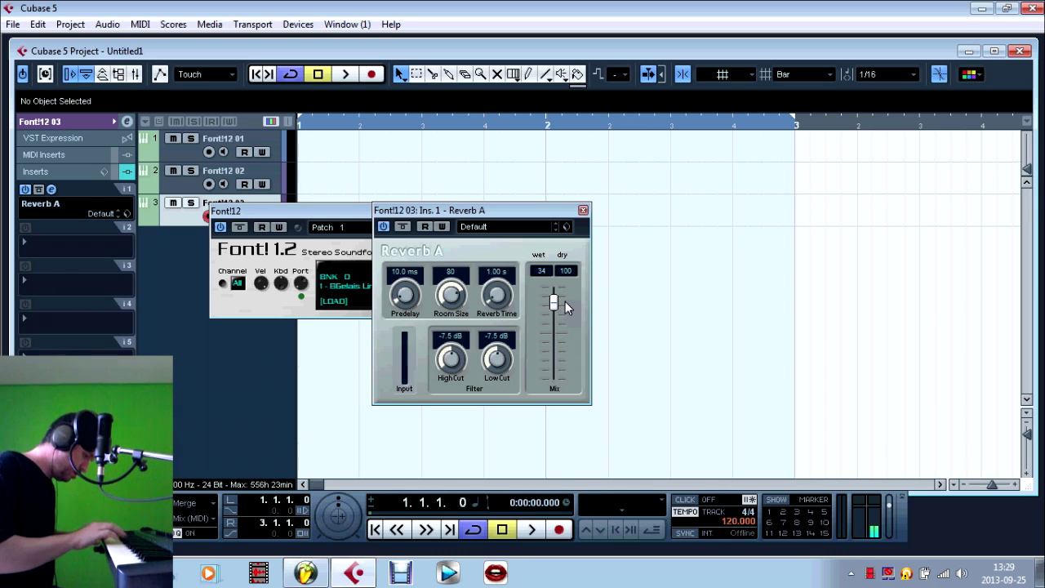
- Close the Reverb A and Font!12 windows and select track Font!12 01
left_click(582, 211)
left_click(555, 211)
left_click(169, 157)
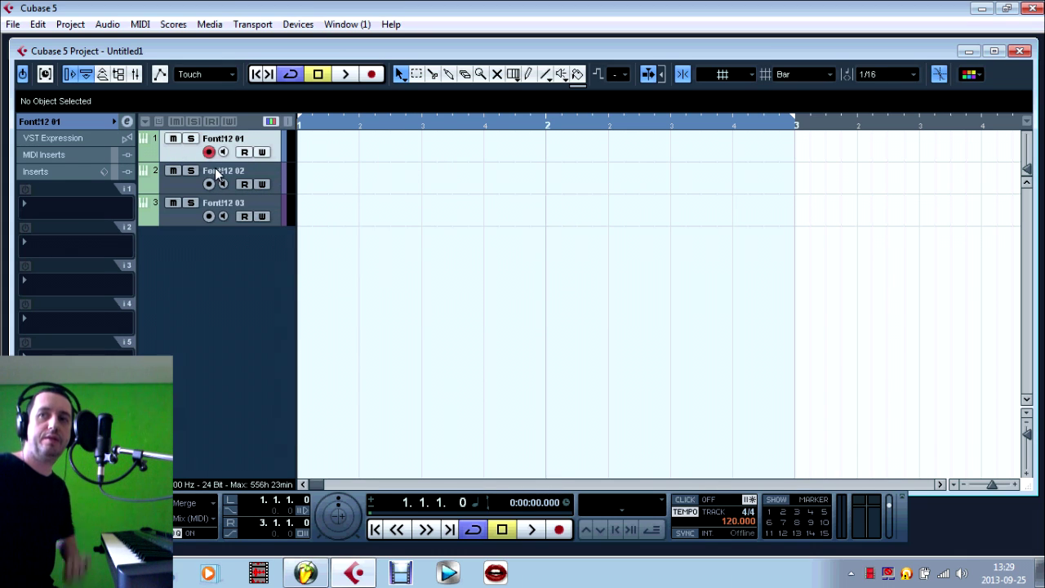
- Enable the metronome click and start recording a MIDI part on track Font!12 01
left_click(685, 501)
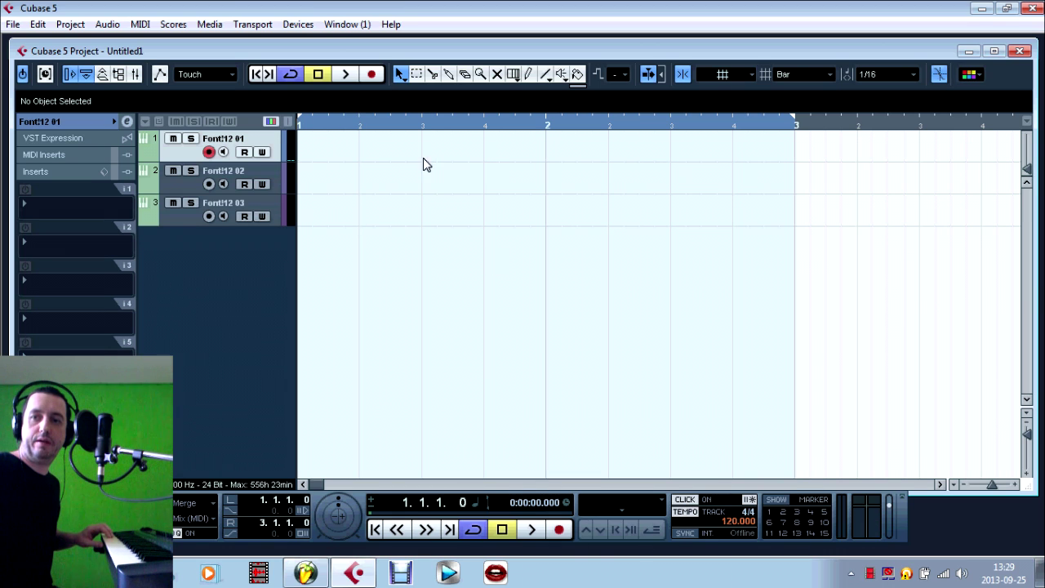
left_click(372, 74)
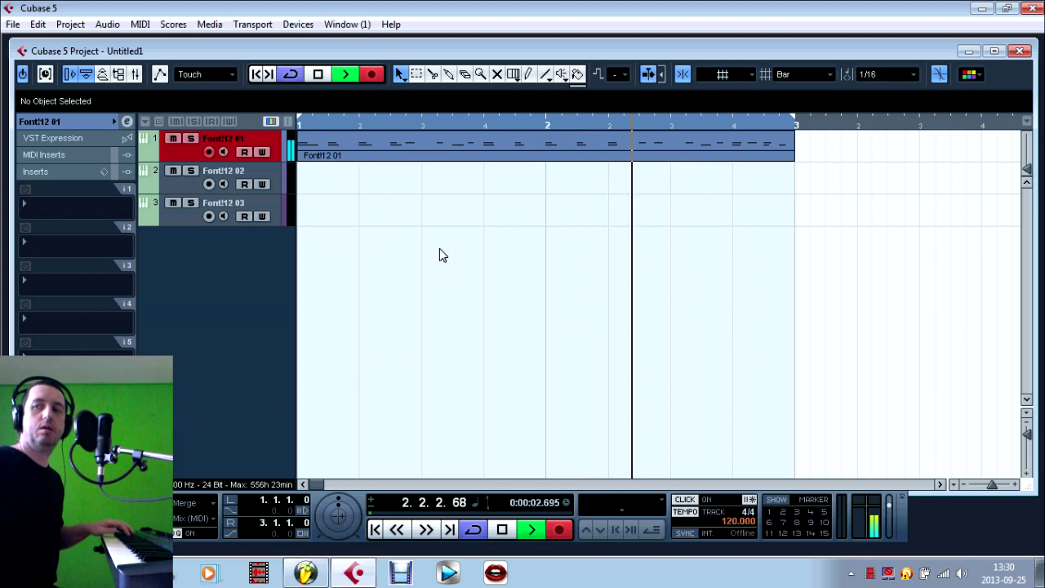
- Continue the cycle recording on track Font!12 02, then end recording and stop playback
left_click(181, 186)
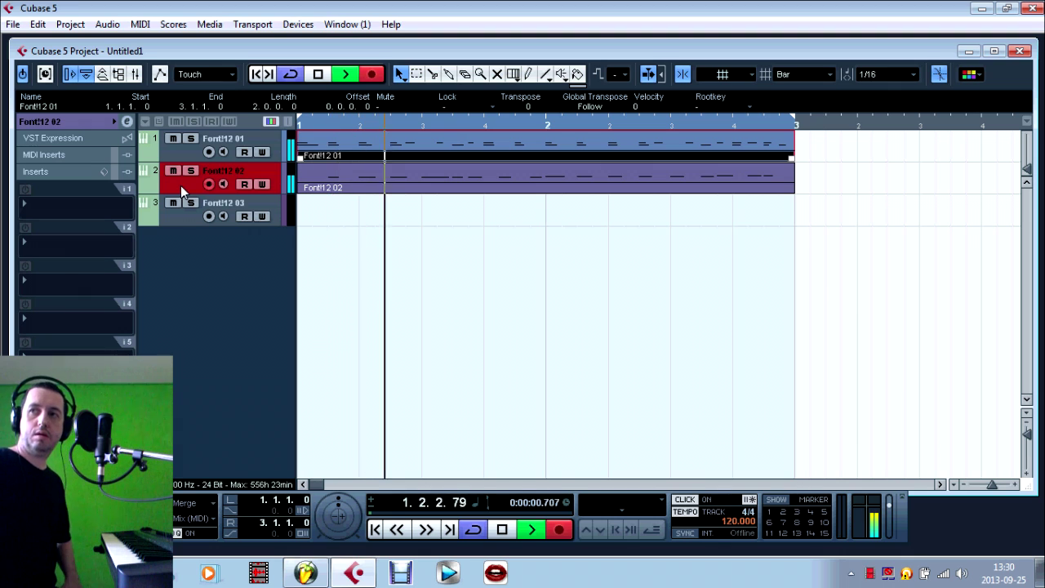
key("KP_Multiply")
left_click(318, 74)
- In FL Studio, select the BGelais Linn Drum channel and arm recording
left_click(306, 572)
left_click(237, 129)
left_click(369, 42)
- Record Pattern 11 while playing the third, fourth, Metallica Justice and DX7 bass channels, then stop
left_click(329, 42)
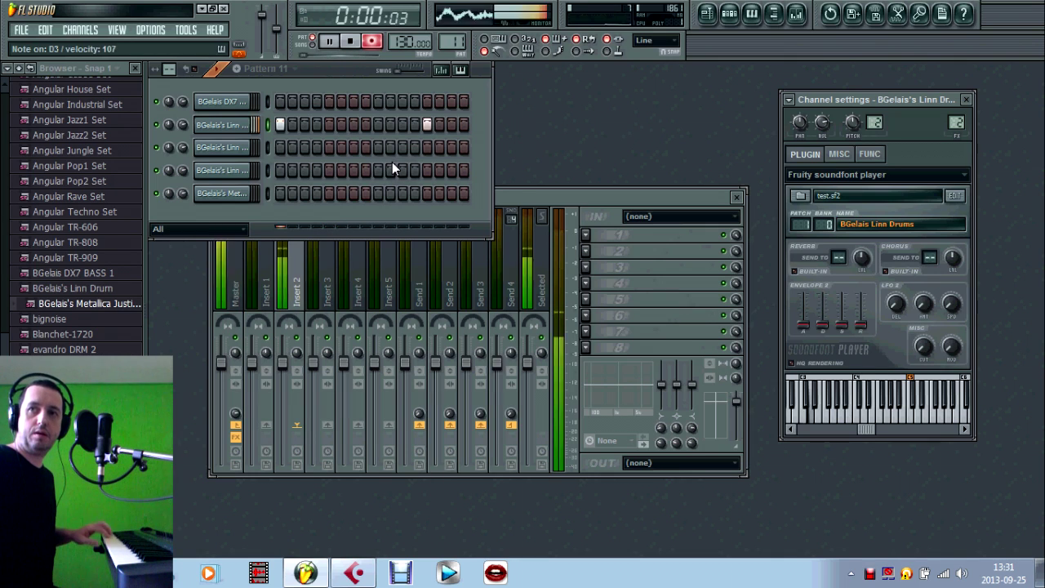
left_click(227, 154)
left_click(218, 170)
left_click(246, 196)
left_click(229, 98)
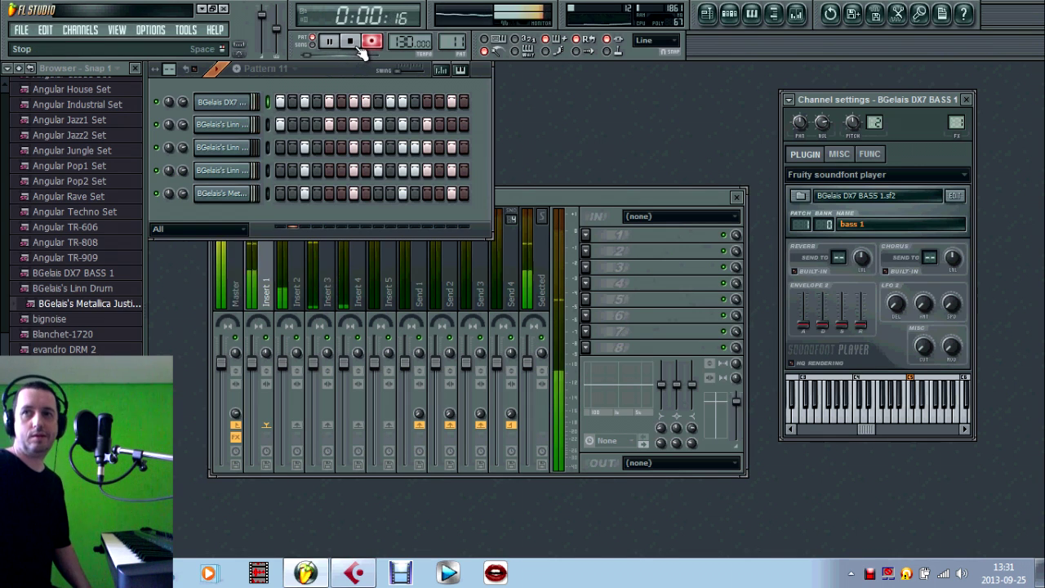
left_click(351, 42)
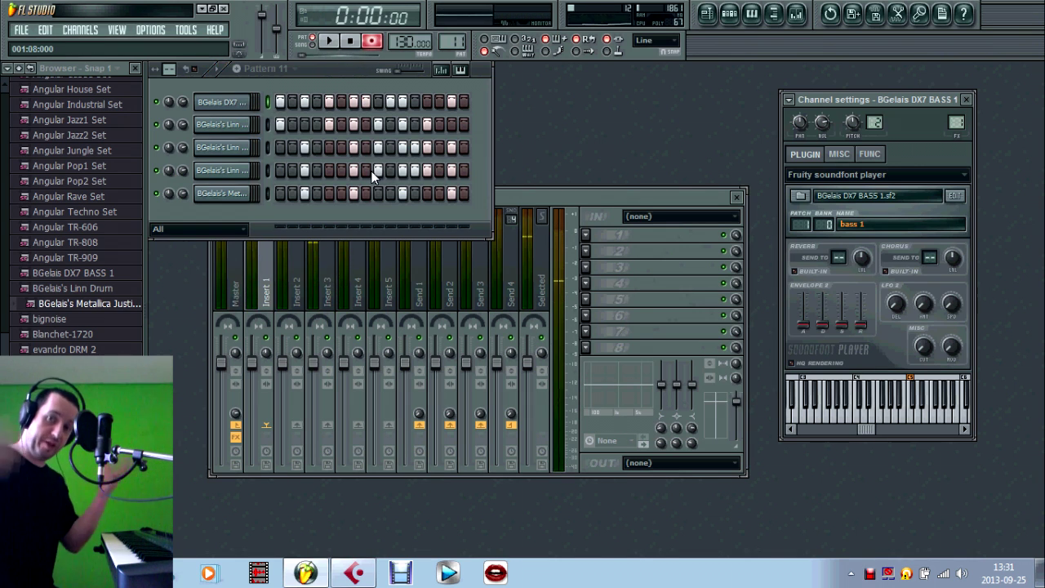